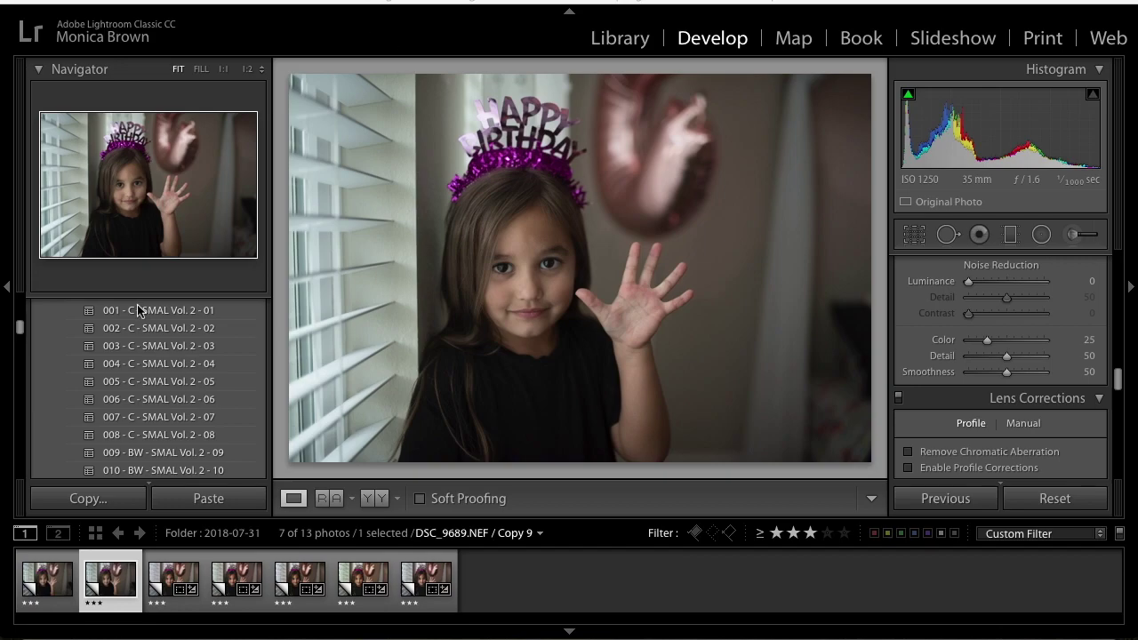
Apply the 006 - C - SMAL Vol. 2 - 06 preset to the photo and review its split toning settings.
left_click(217, 406)
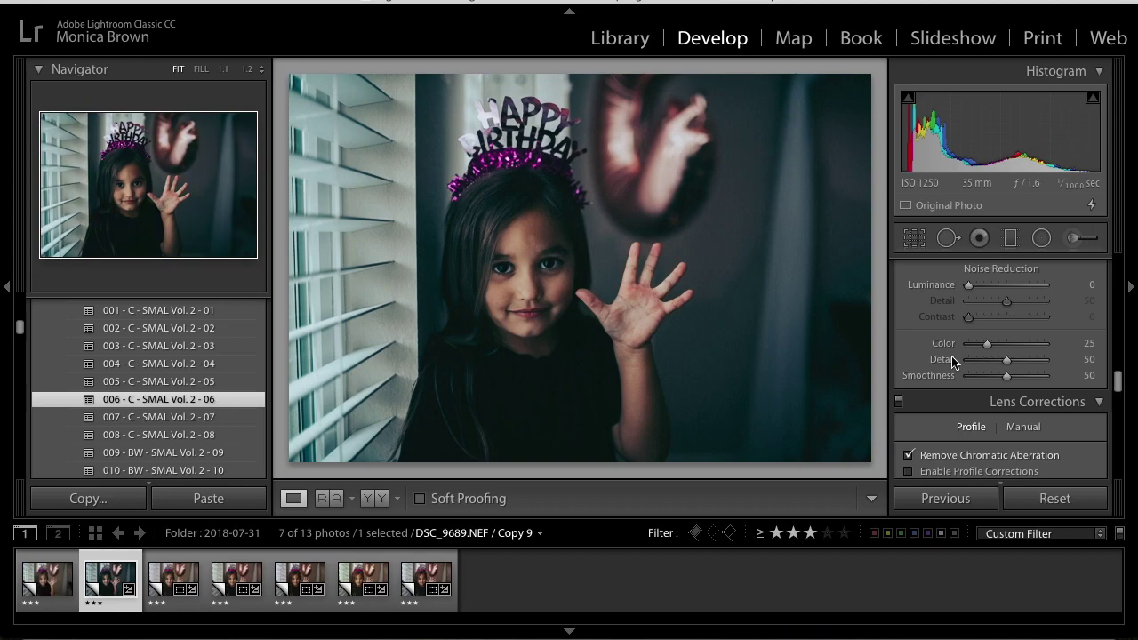
scroll(952, 360, "down", 10)
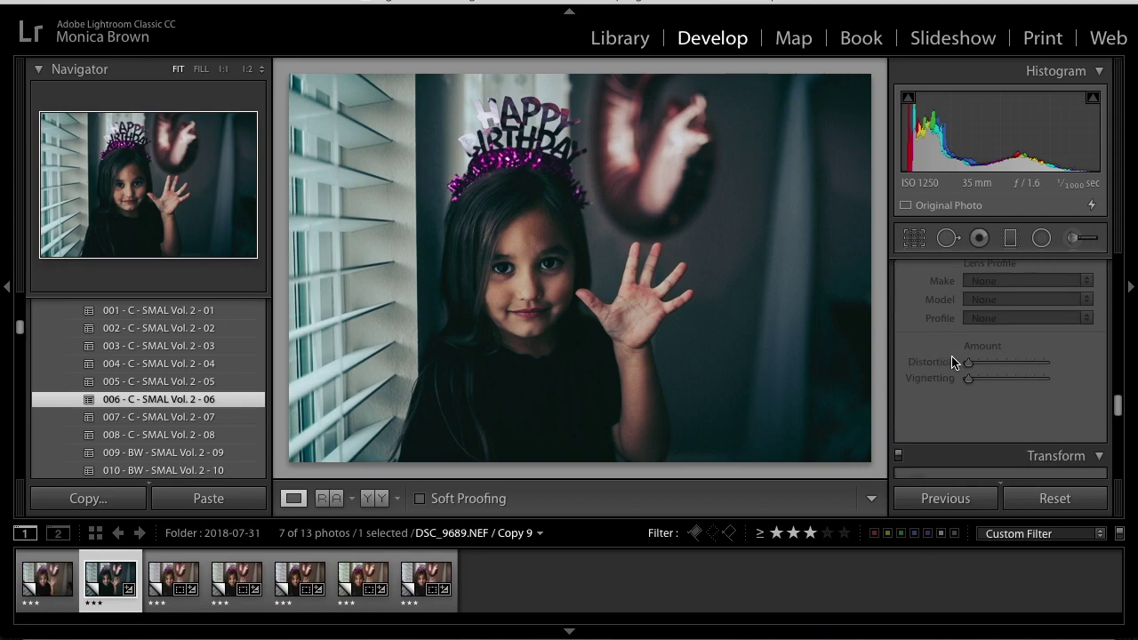
scroll(952, 360, "down", 4)
scroll(952, 360, "up", 12)
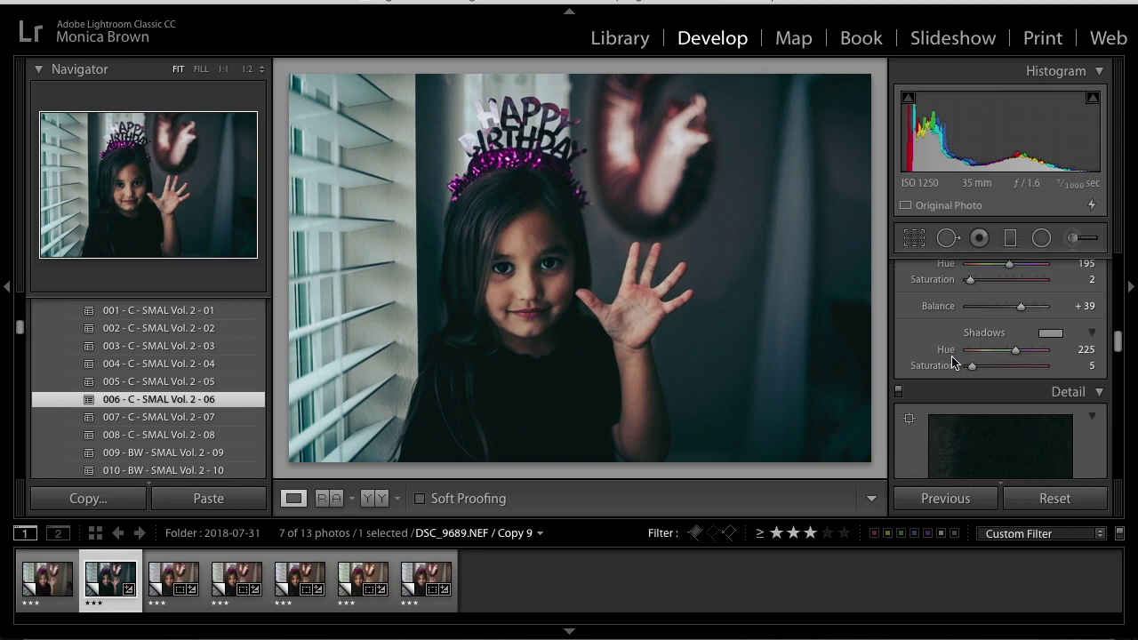
scroll(952, 360, "down", 5)
scroll(952, 360, "up", 1)
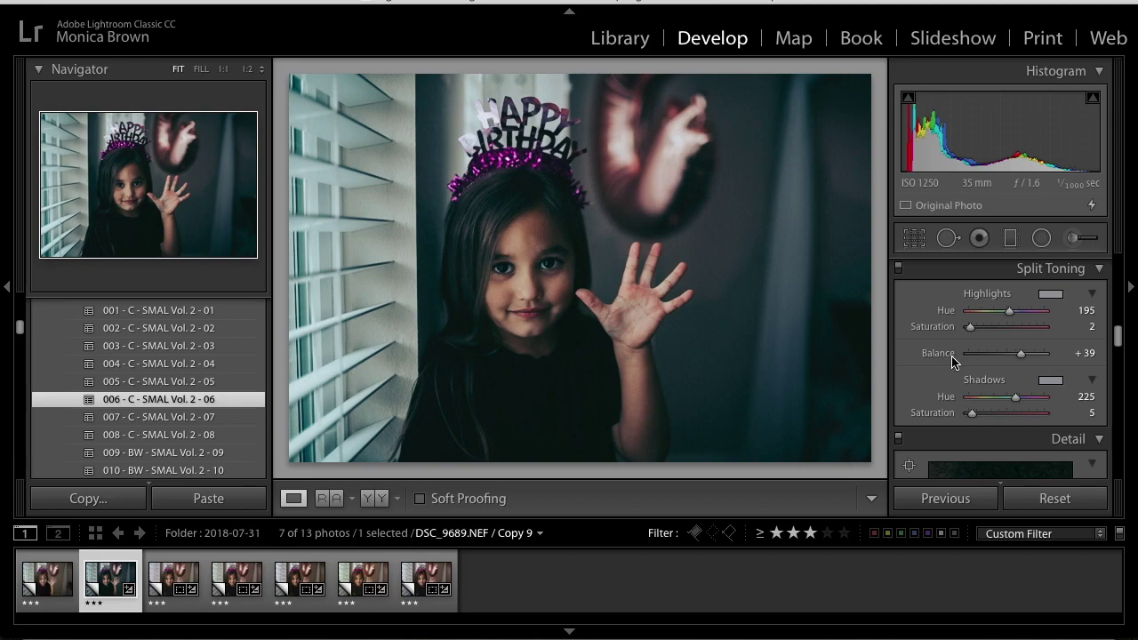
scroll(952, 360, "down", 1)
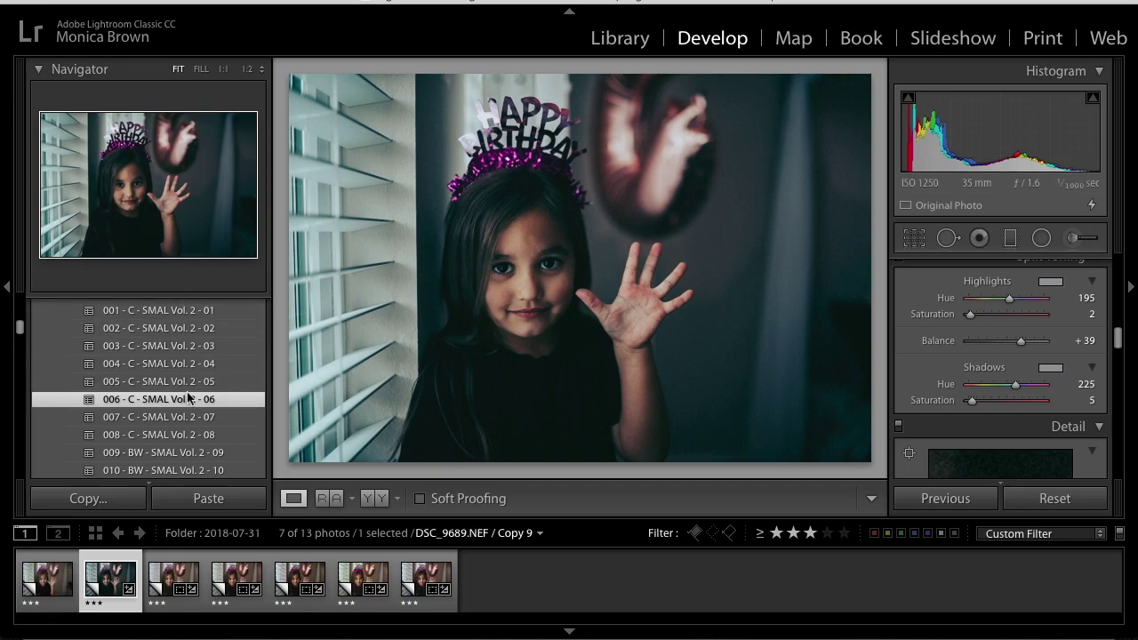
Remove the film grain from the photo by setting the grain amount to 0.
scroll(189, 397, "down", 2)
scroll(187, 397, "down", 5)
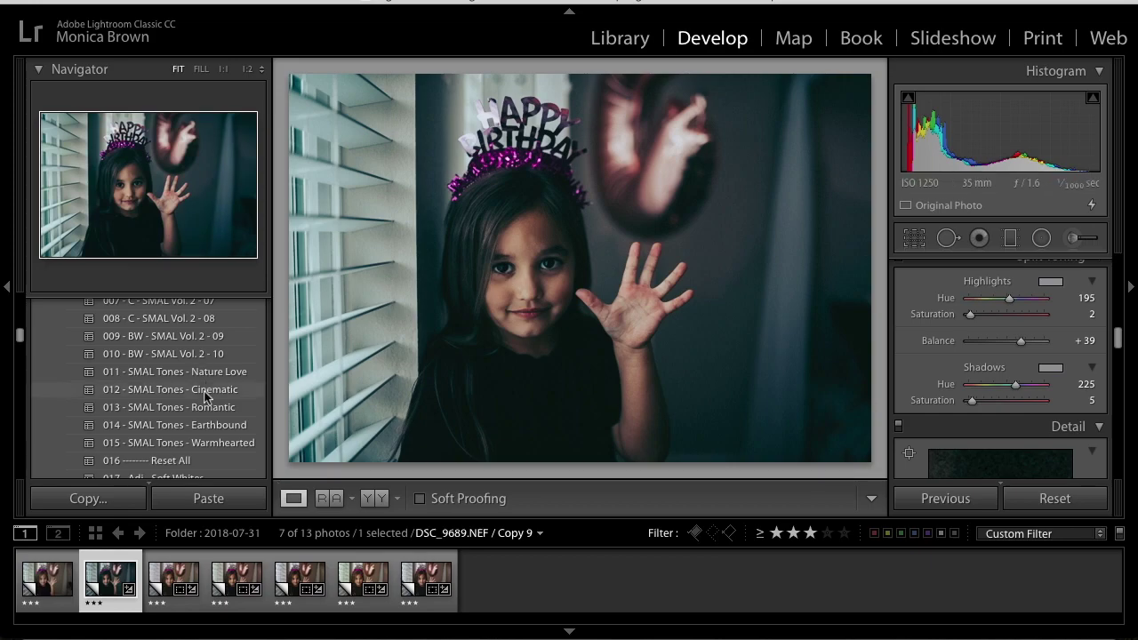
scroll(973, 394, "down", 10)
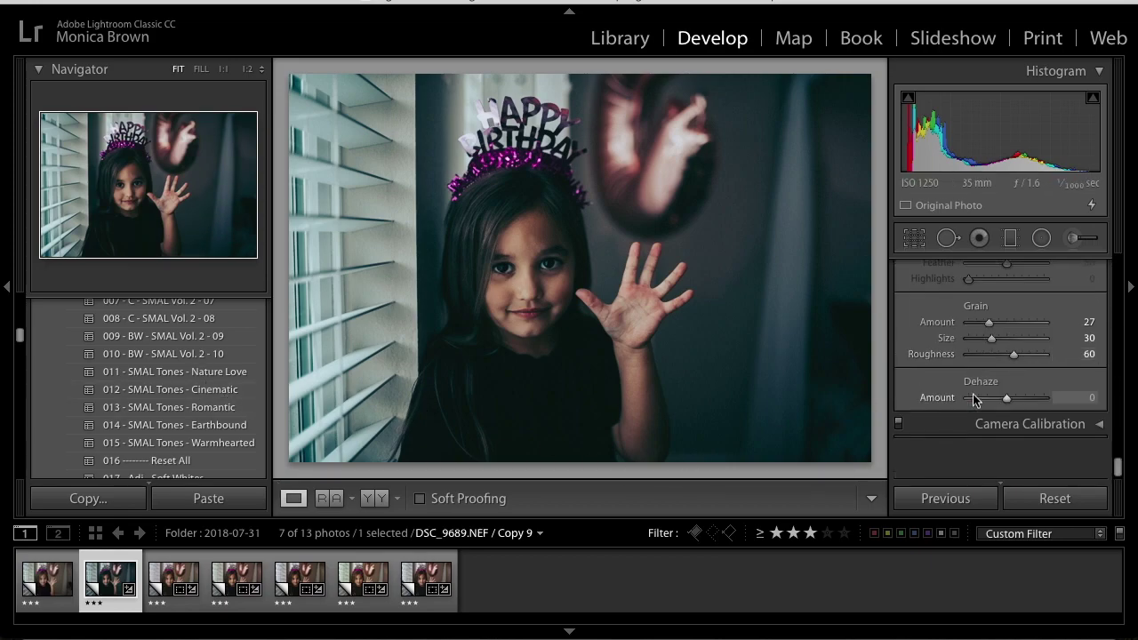
left_click_drag(985, 358, 930, 360)
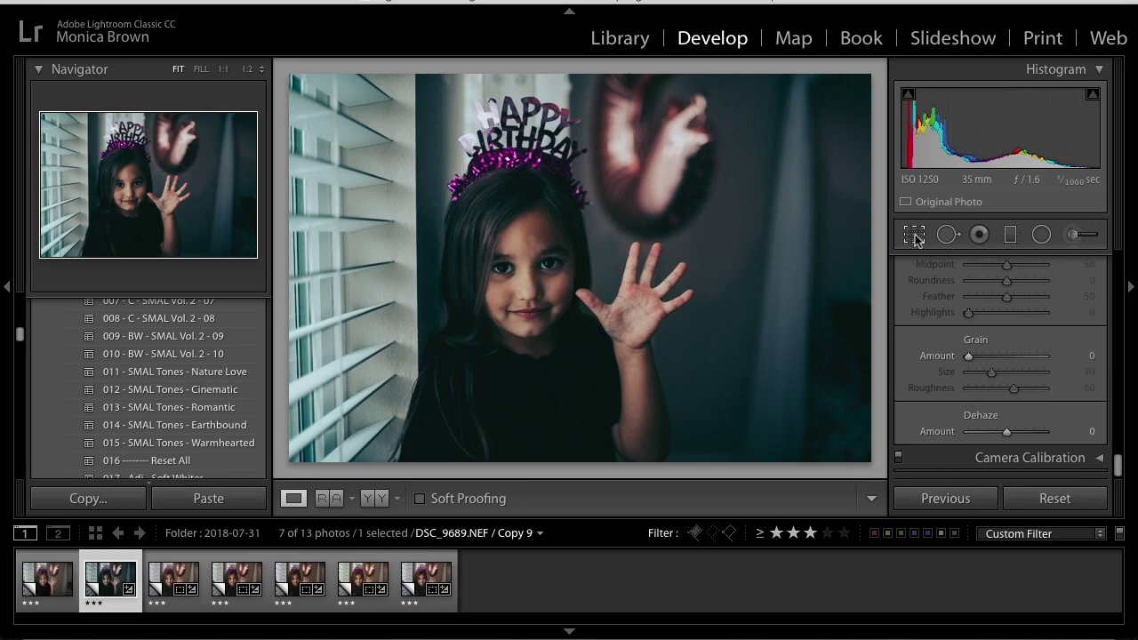
Straighten the photo with the Crop & Straighten tool at an angle of 0.51.
left_click(914, 237)
left_click_drag(882, 201, 886, 204)
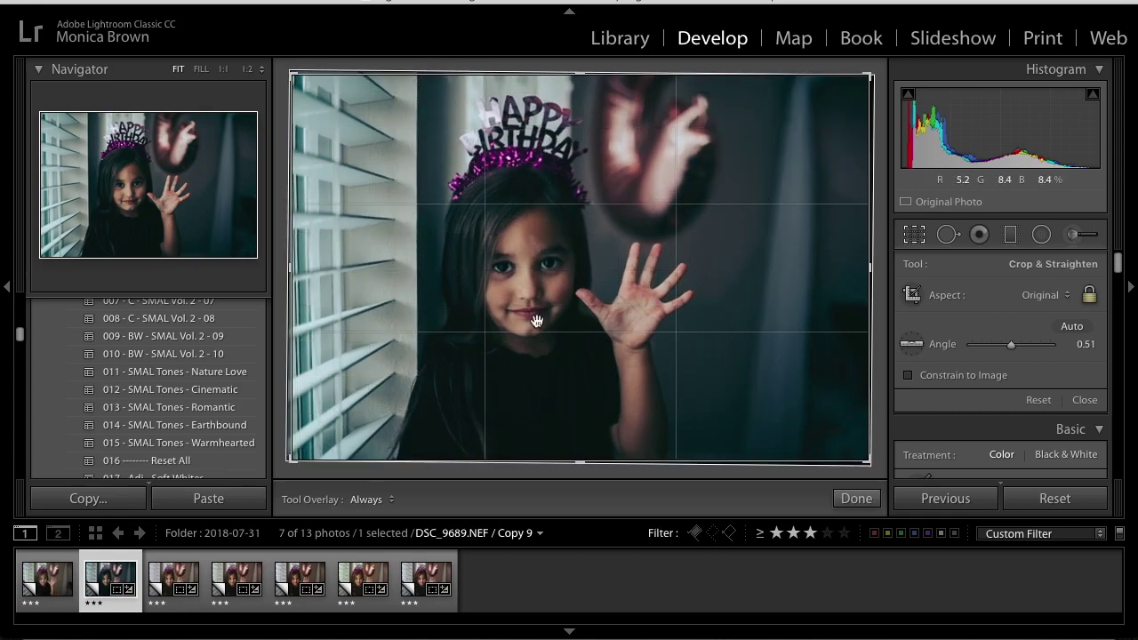
left_click(914, 233)
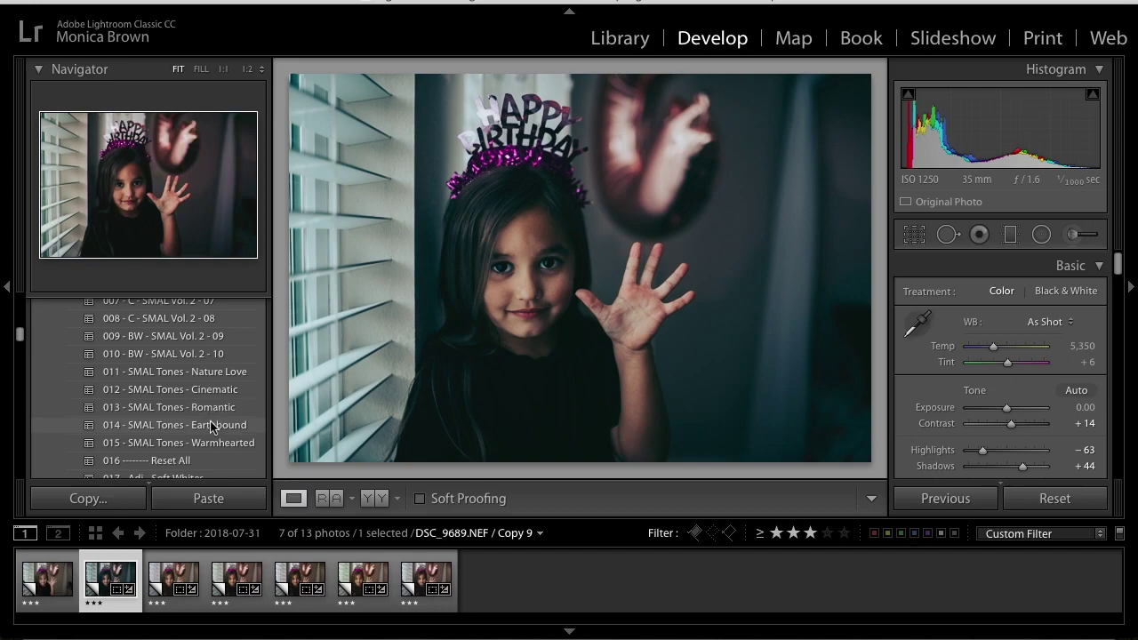
Apply the 011 - SMAL Tones - Nature Love preset, then set white balance to Auto and fine-tune the temperature to 5,454.
left_click(208, 373)
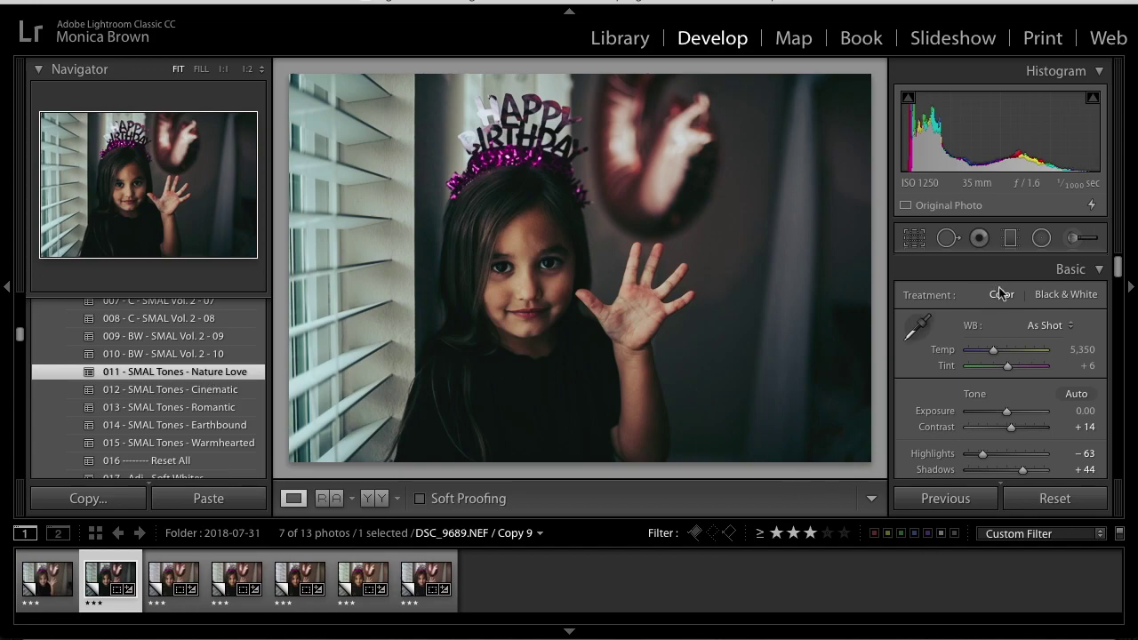
scroll(1020, 391, "down", 1)
left_click(1044, 306)
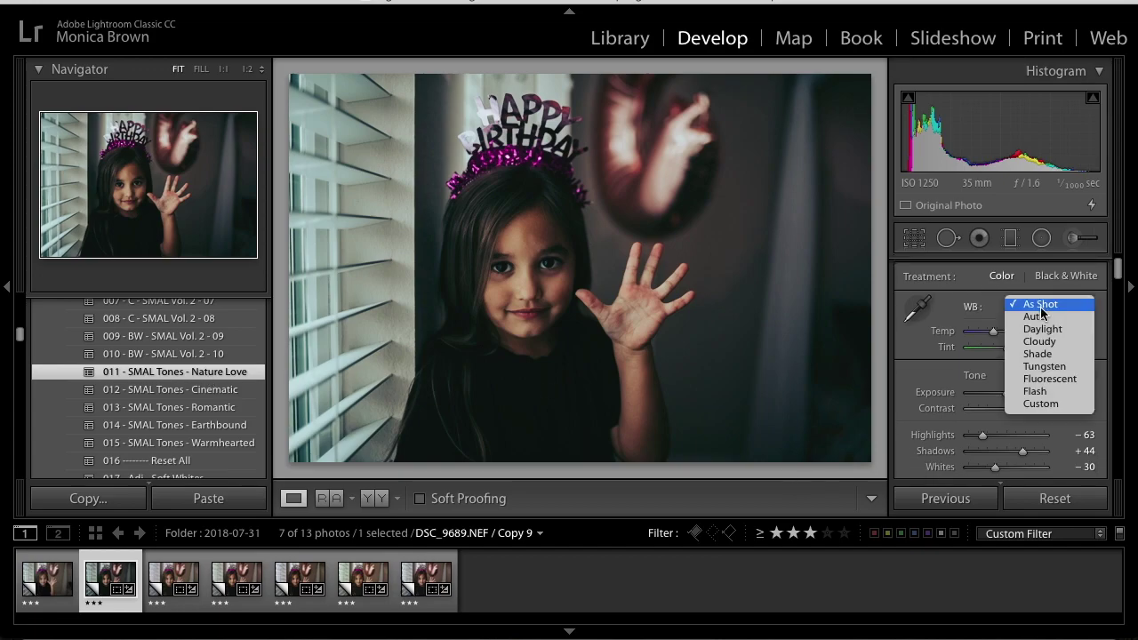
left_click(1039, 319)
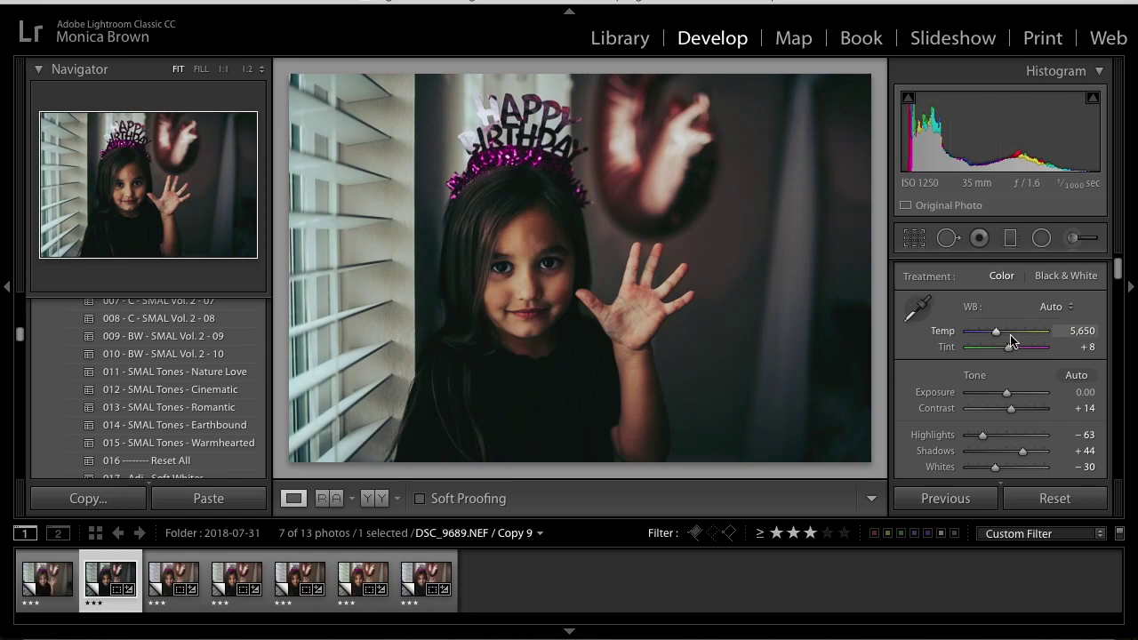
left_click_drag(998, 332, 995, 331)
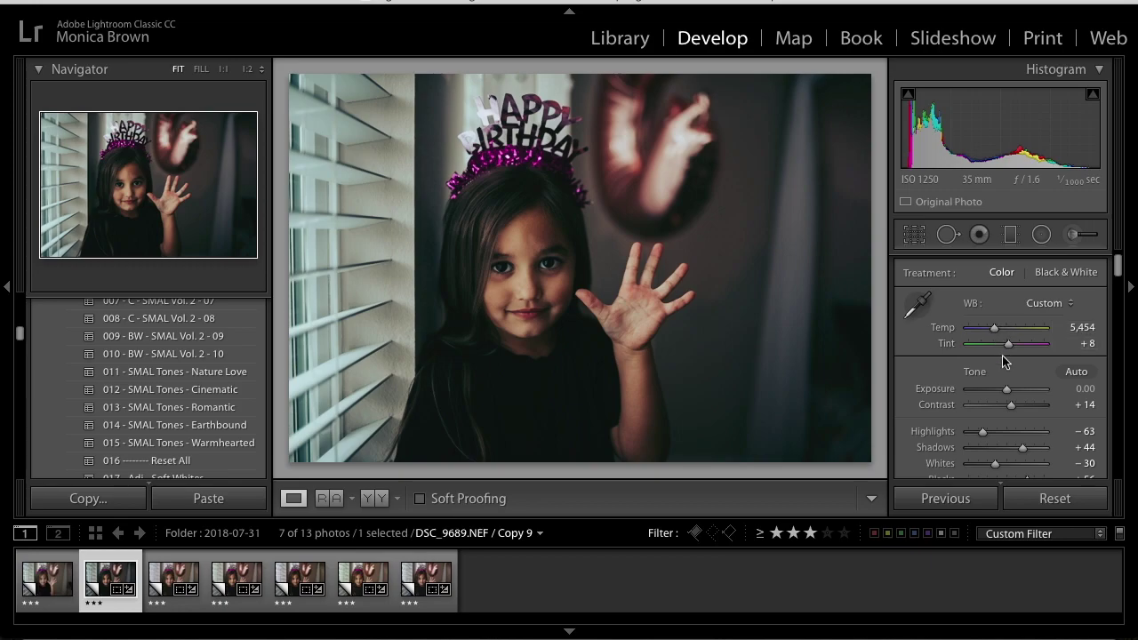
Raise the photo's shadows to +81 and its exposure to +0.05.
scroll(1002, 356, "down", 3)
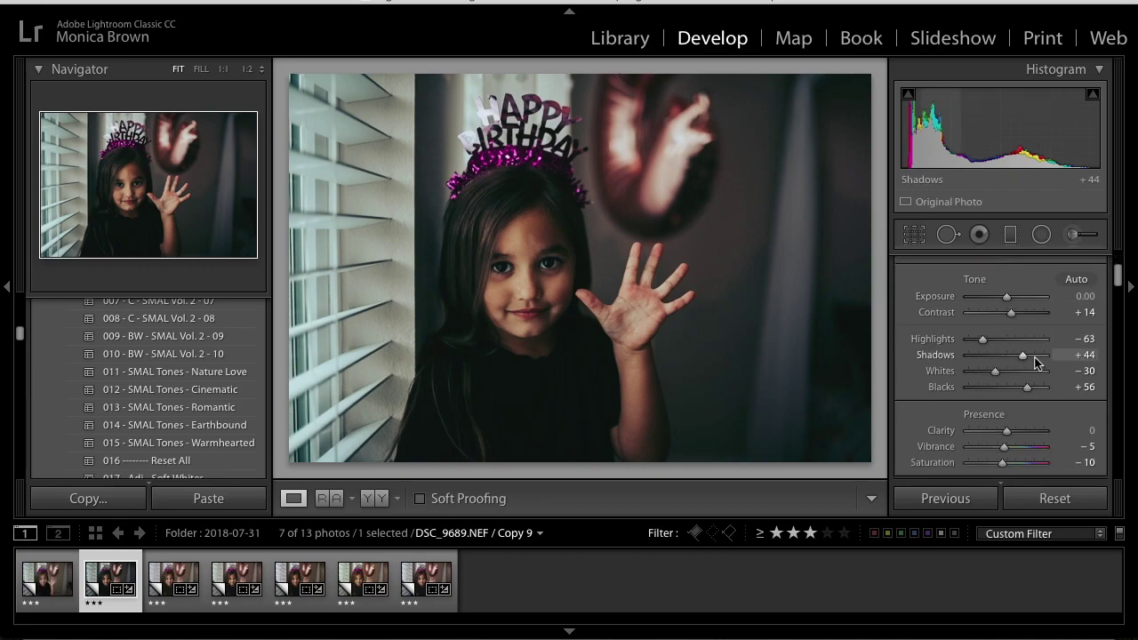
left_click(1034, 355)
left_click_drag(1035, 356, 1037, 358)
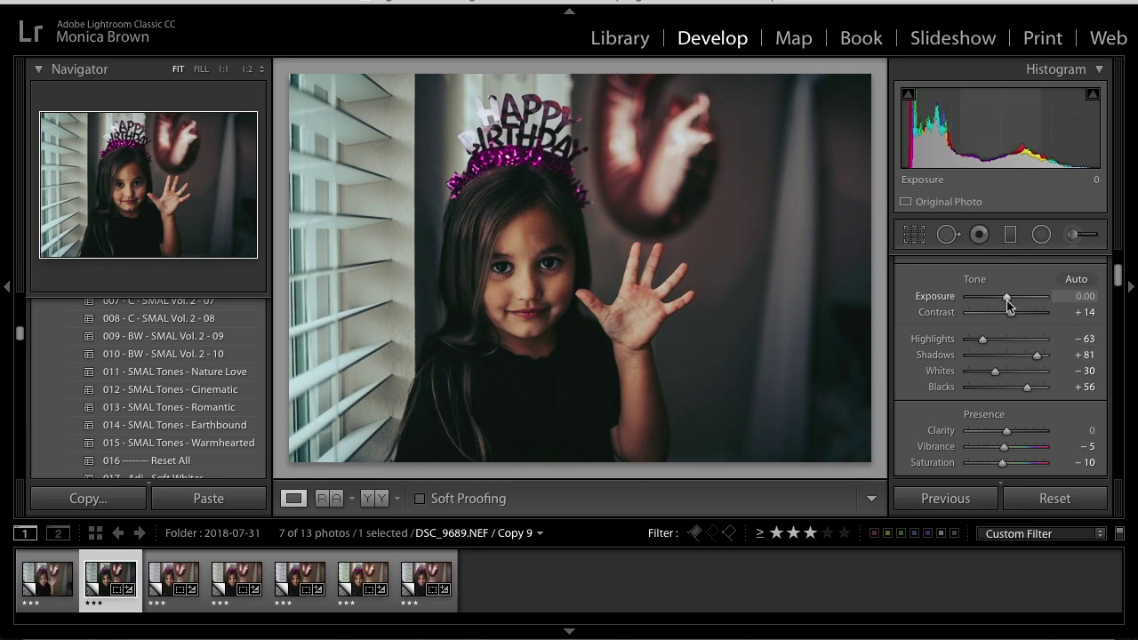
left_click_drag(1006, 301, 1007, 301)
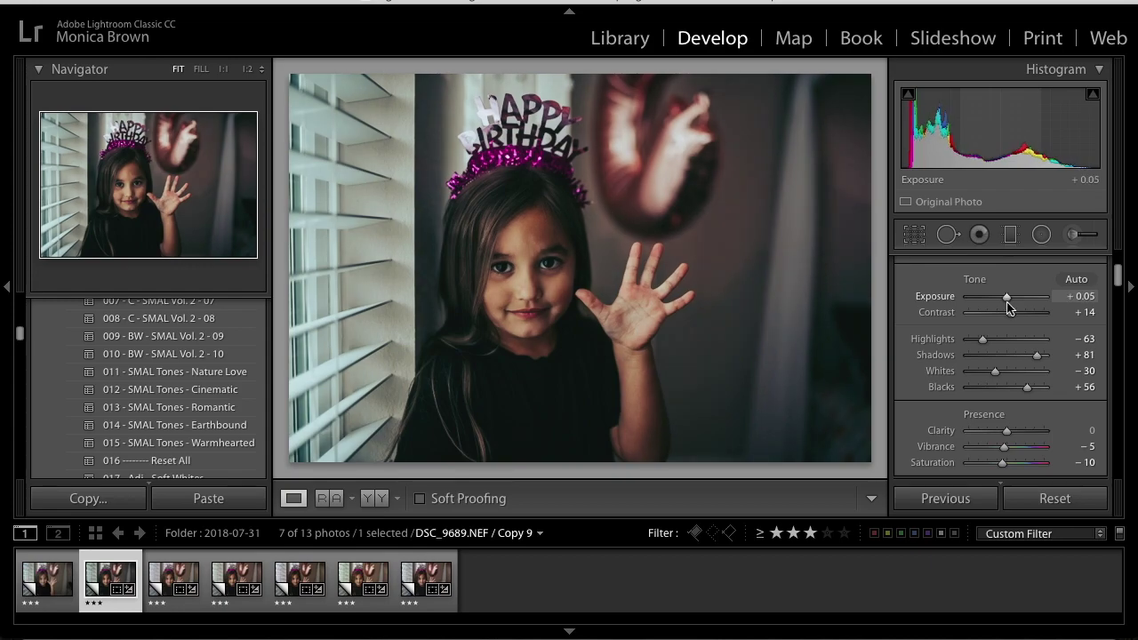
Apply the 018 - Adj - Soft Blacks and 017 - Adj - Soft Whites presets, and set the exposure to +0.15.
scroll(165, 338, "down", 3)
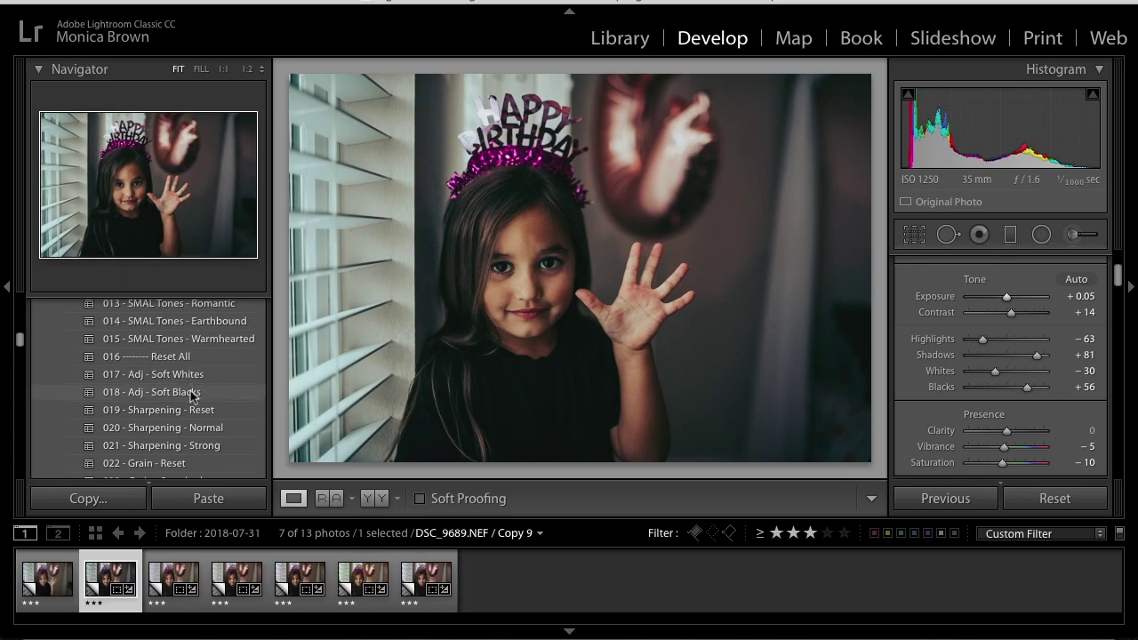
left_click(151, 392)
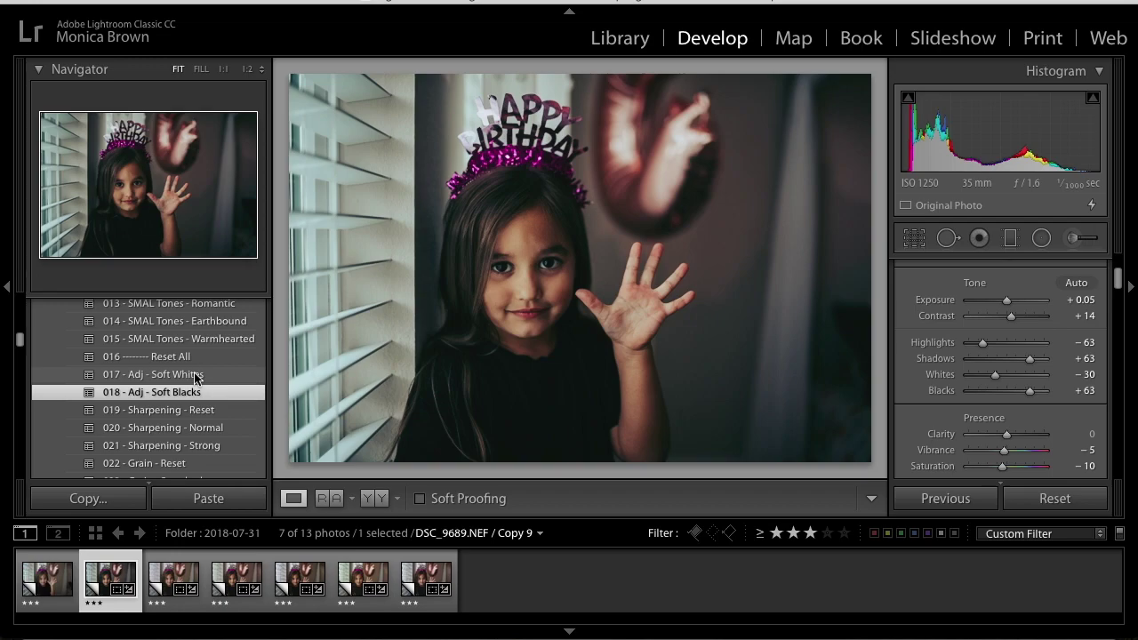
left_click(195, 377)
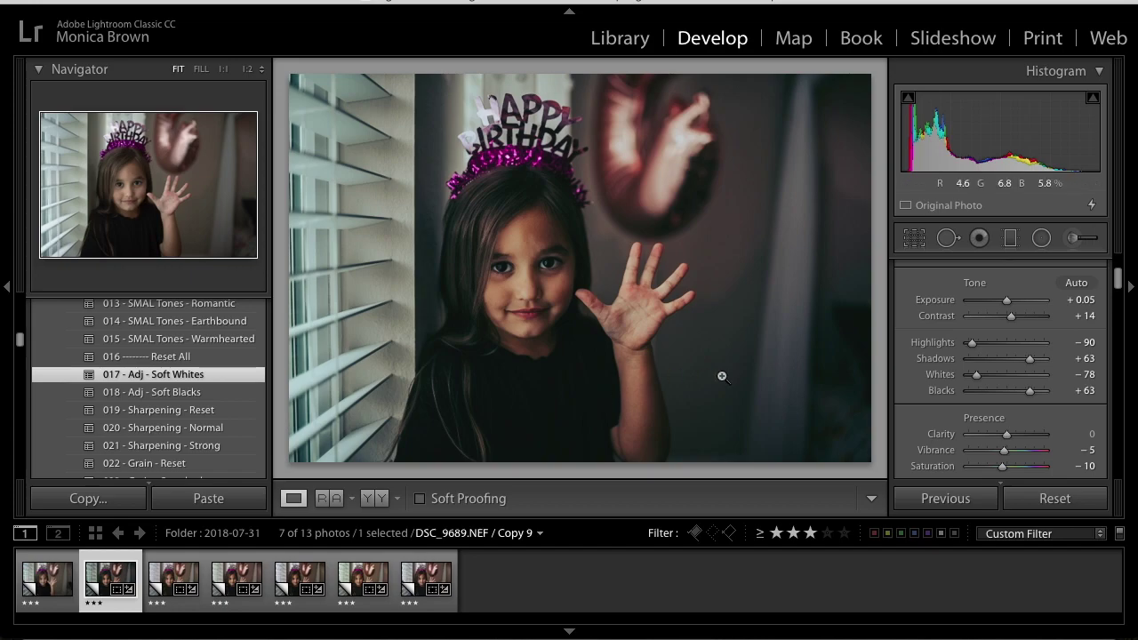
left_click(1009, 300)
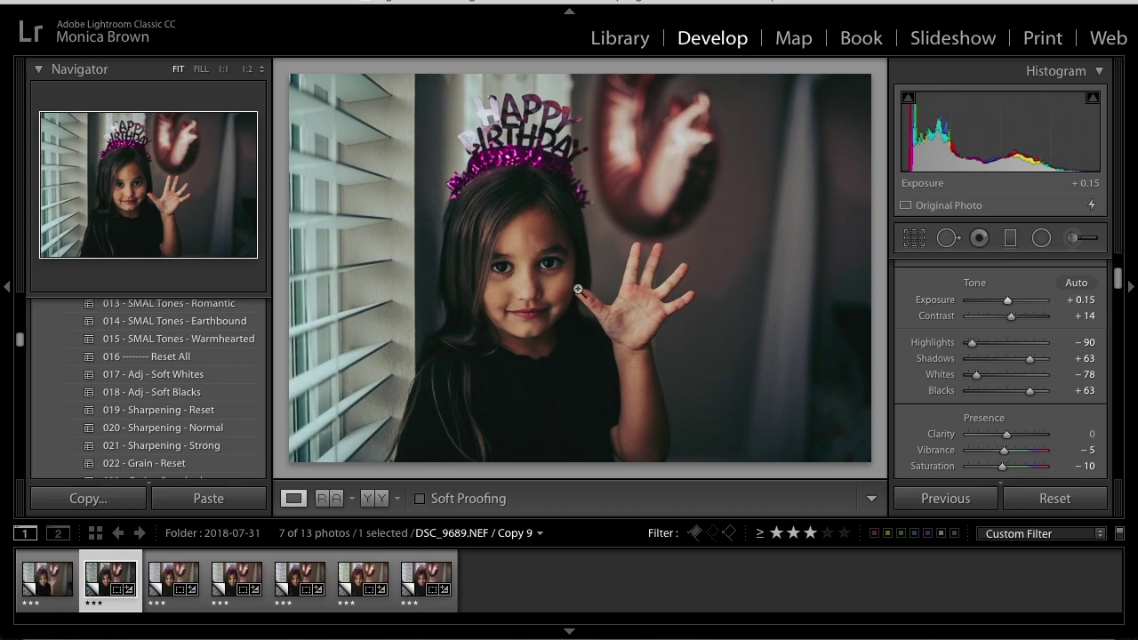
Apply the 028 - Clean - Lens Profile preset to correct the photo for its lens.
scroll(180, 431, "down", 3)
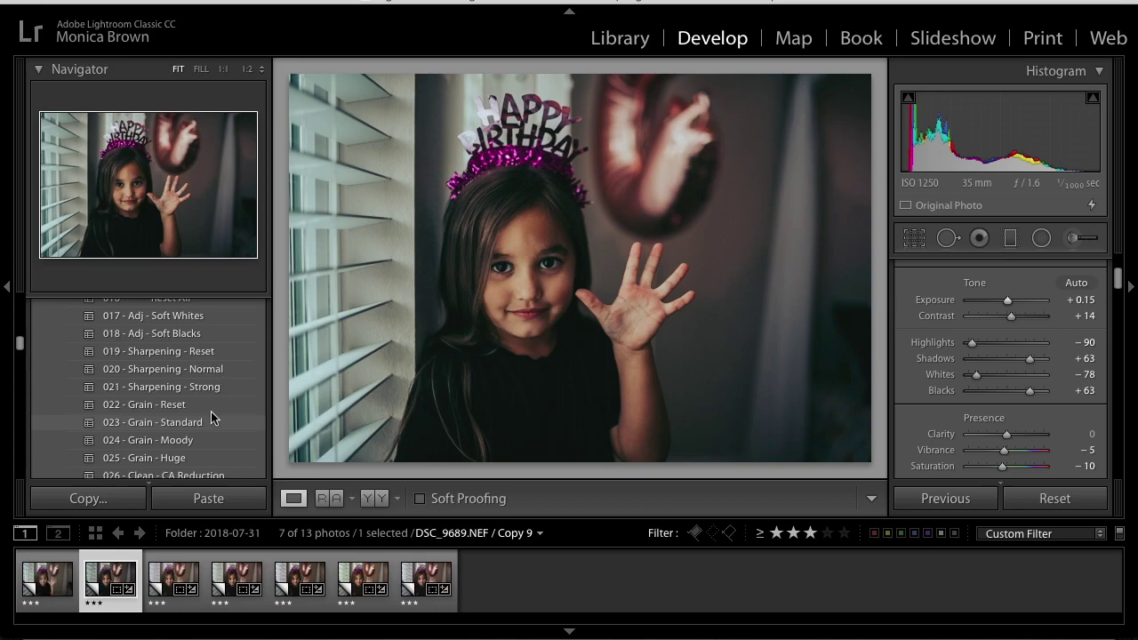
scroll(212, 418, "down", 2)
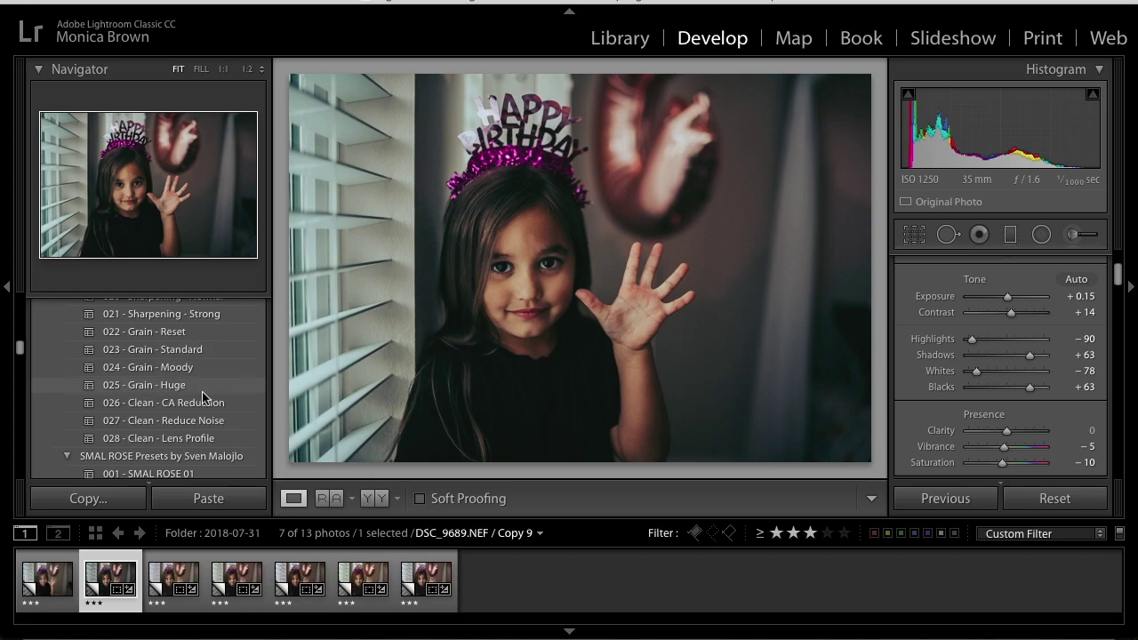
left_click(199, 440)
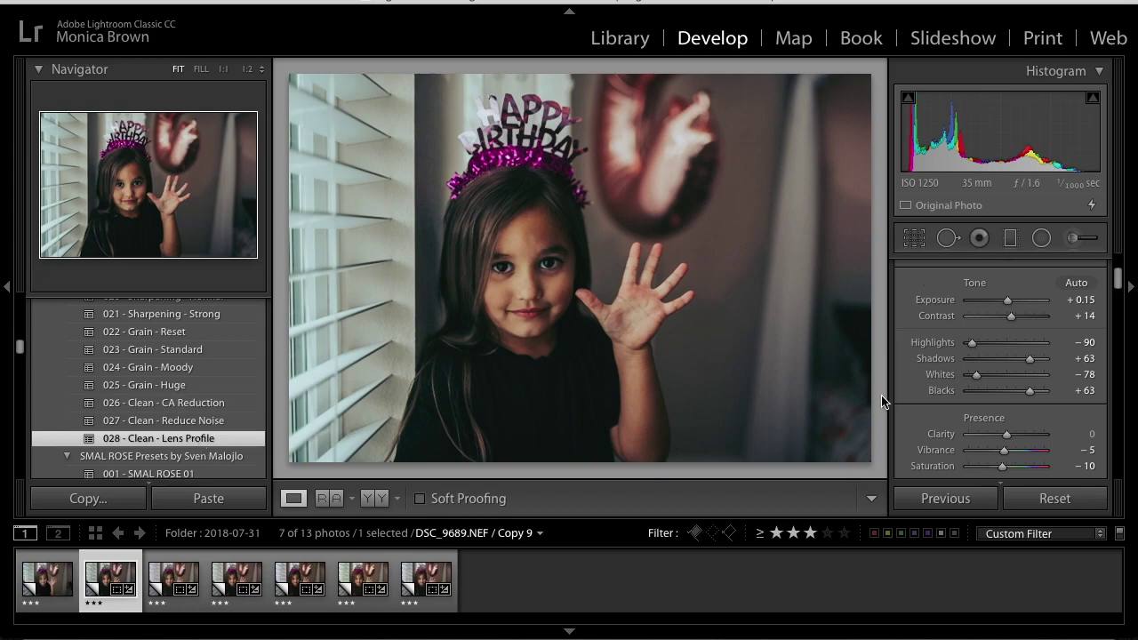
Review the photo's split toning and tone settings and look through the SMAL color, black-and-white and tone presets.
scroll(896, 342, "down", 15)
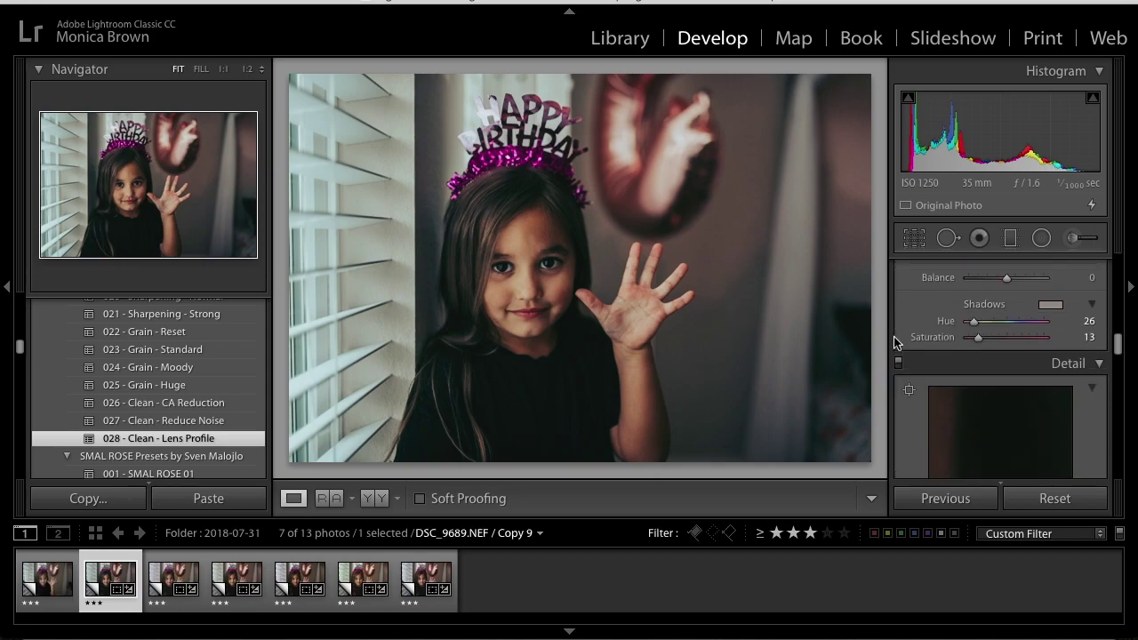
scroll(895, 342, "up", 15)
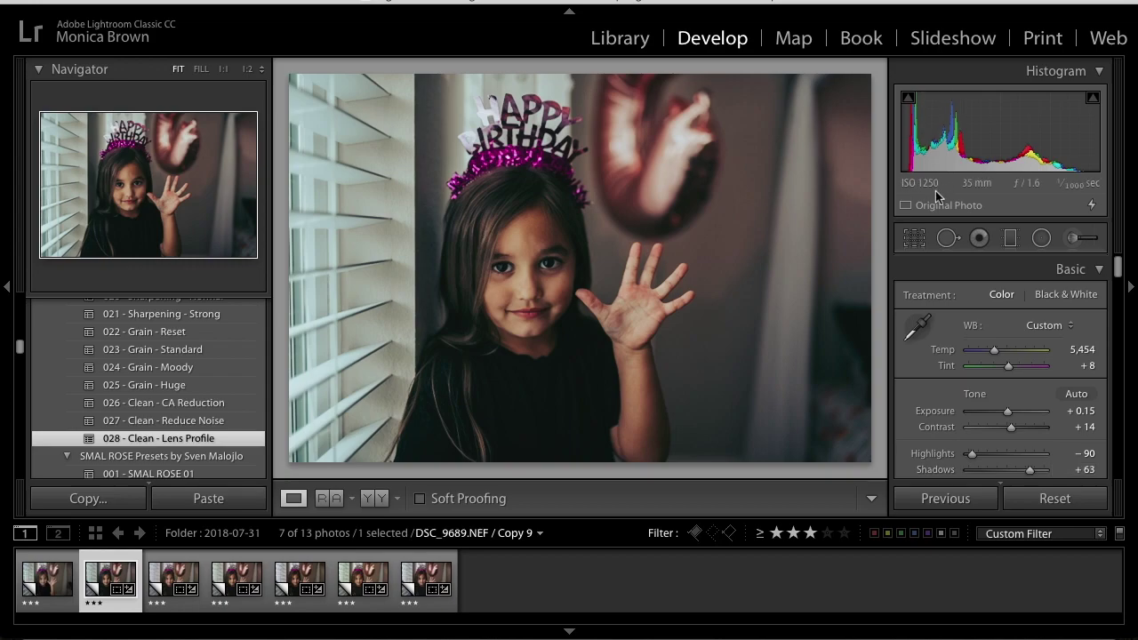
scroll(1040, 374, "down", 2)
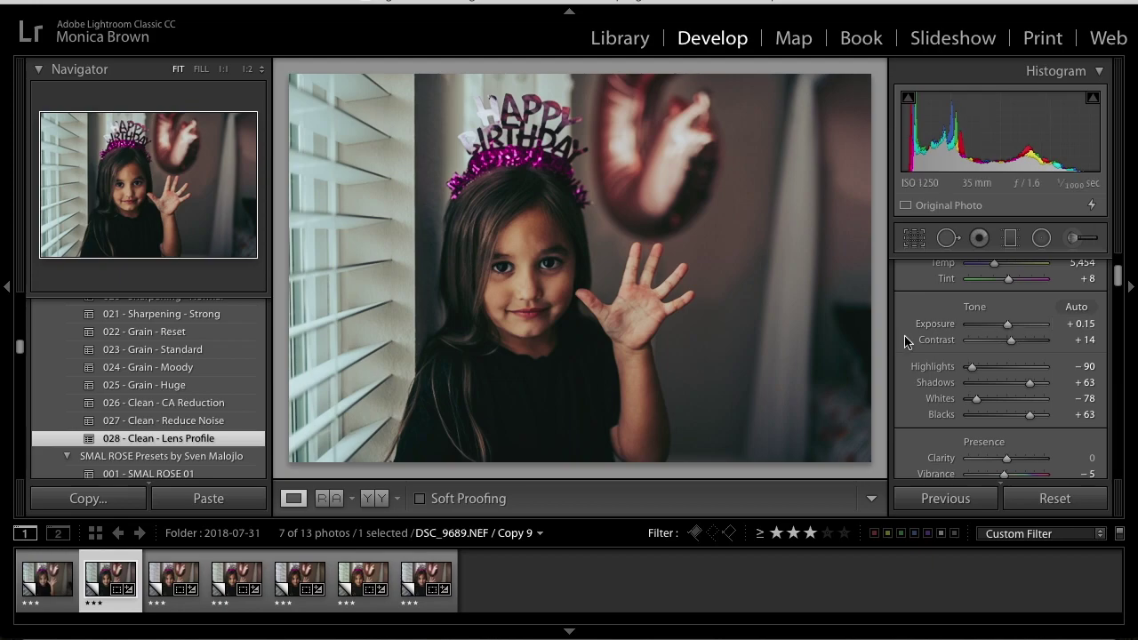
scroll(233, 370, "up", 2)
scroll(234, 371, "up", 10)
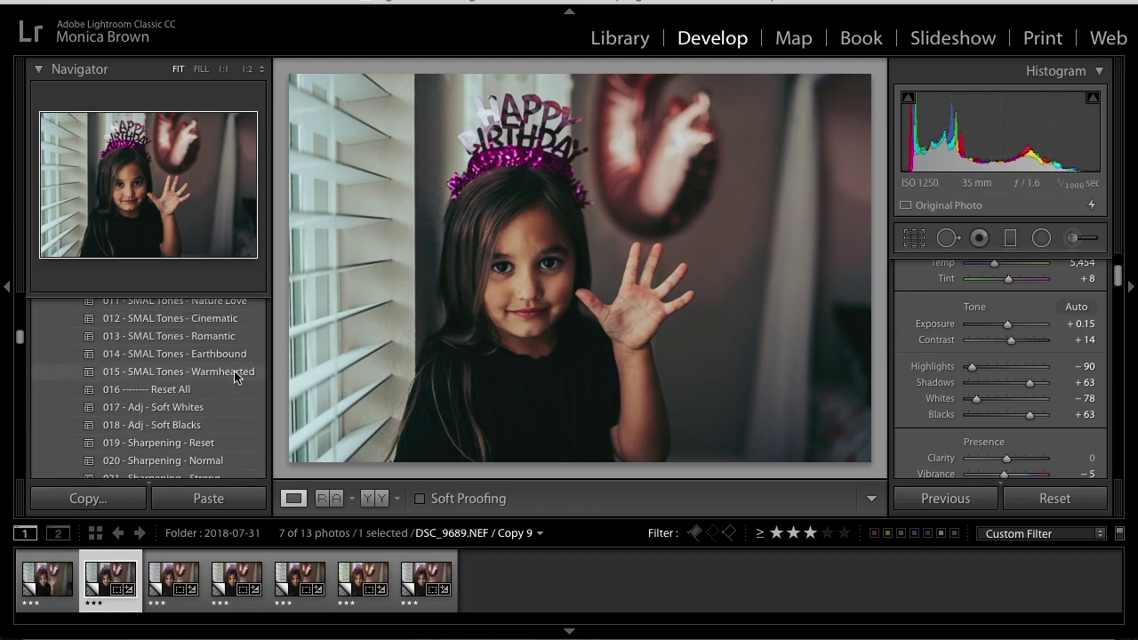
scroll(234, 370, "down", 4)
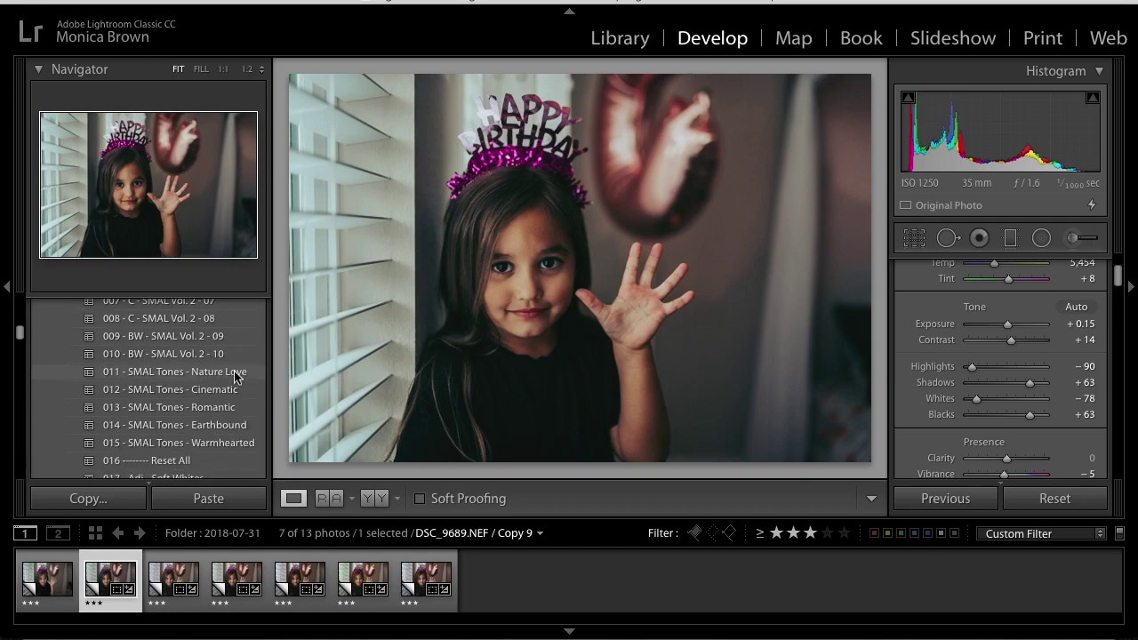
scroll(234, 370, "up", 4)
scroll(233, 371, "down", 1)
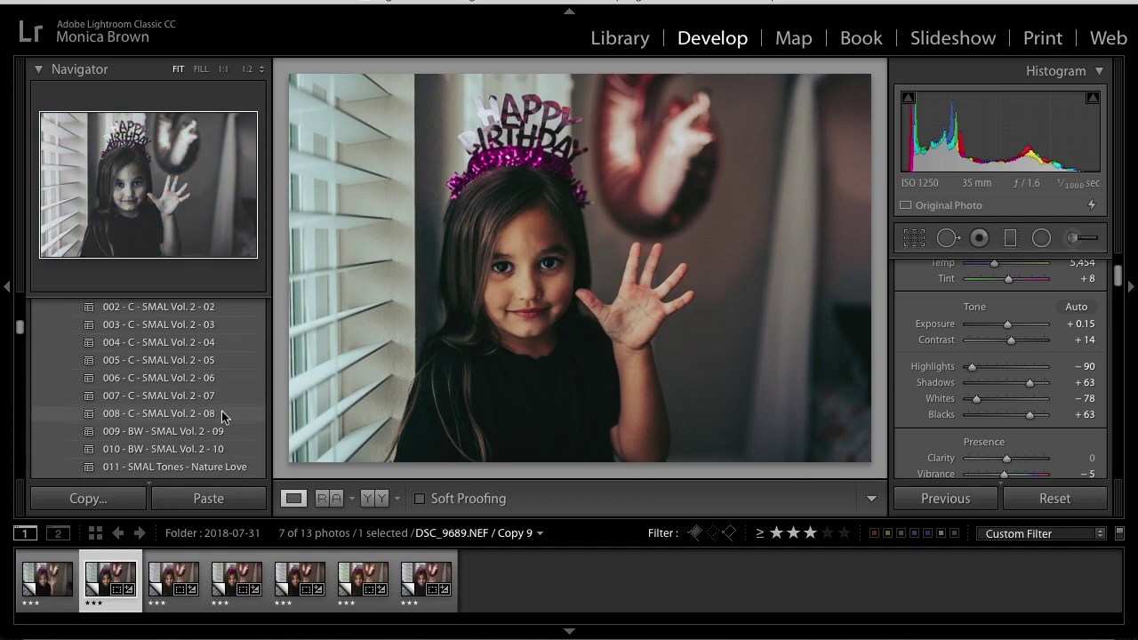
scroll(235, 342, "up", 2)
scroll(236, 341, "up", 1)
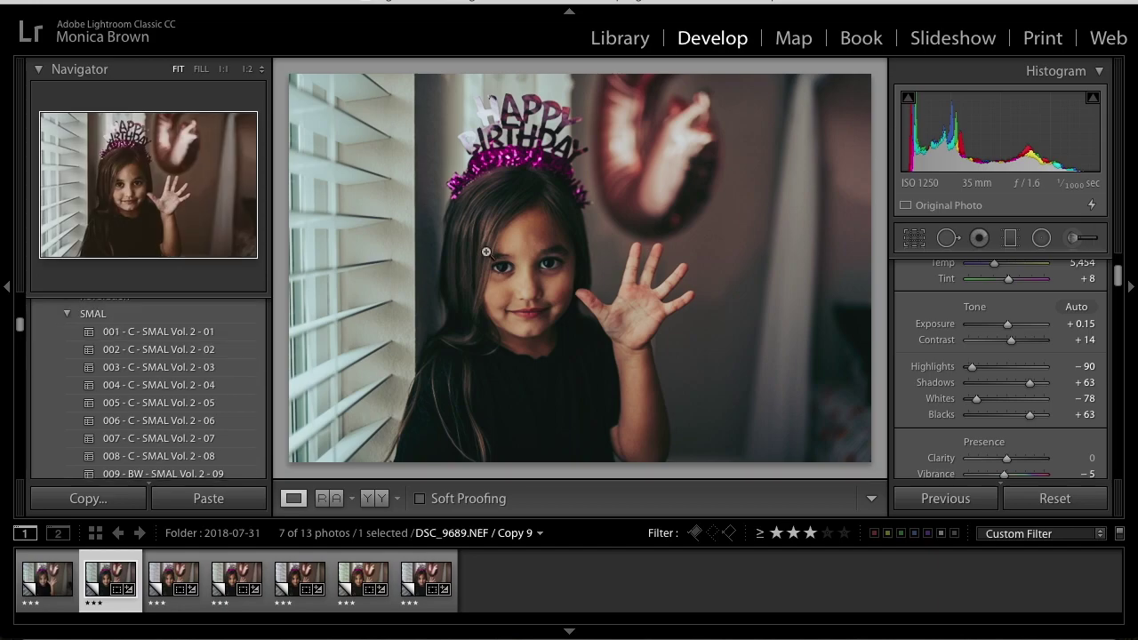
Compare the differently edited virtual copies of the photo, going from the last one back to the second.
left_click(449, 609)
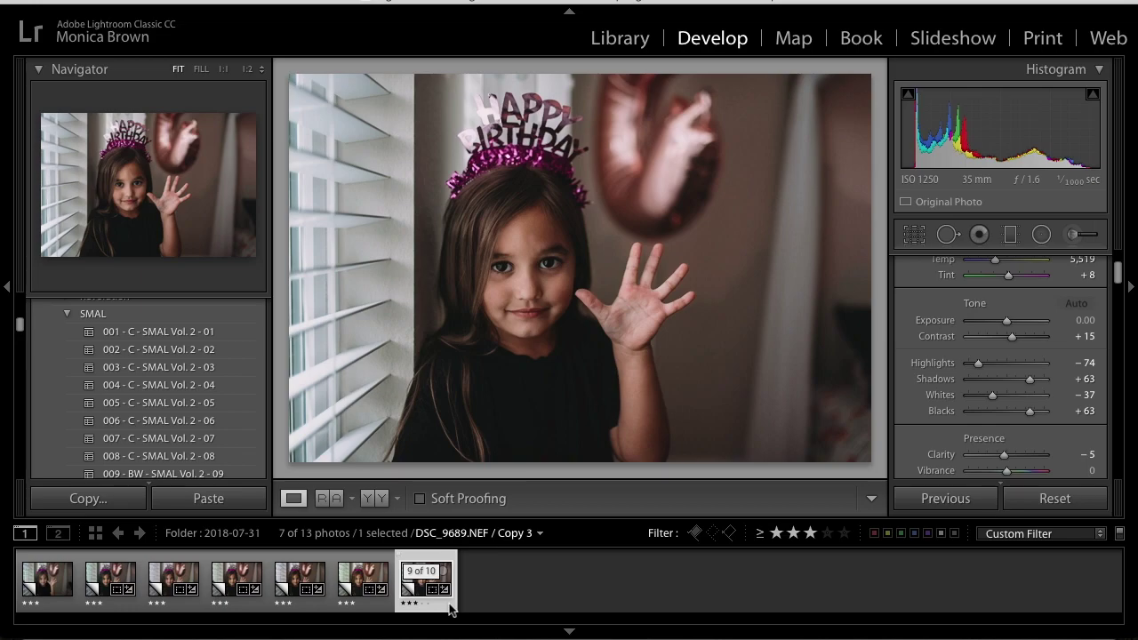
key("Left")
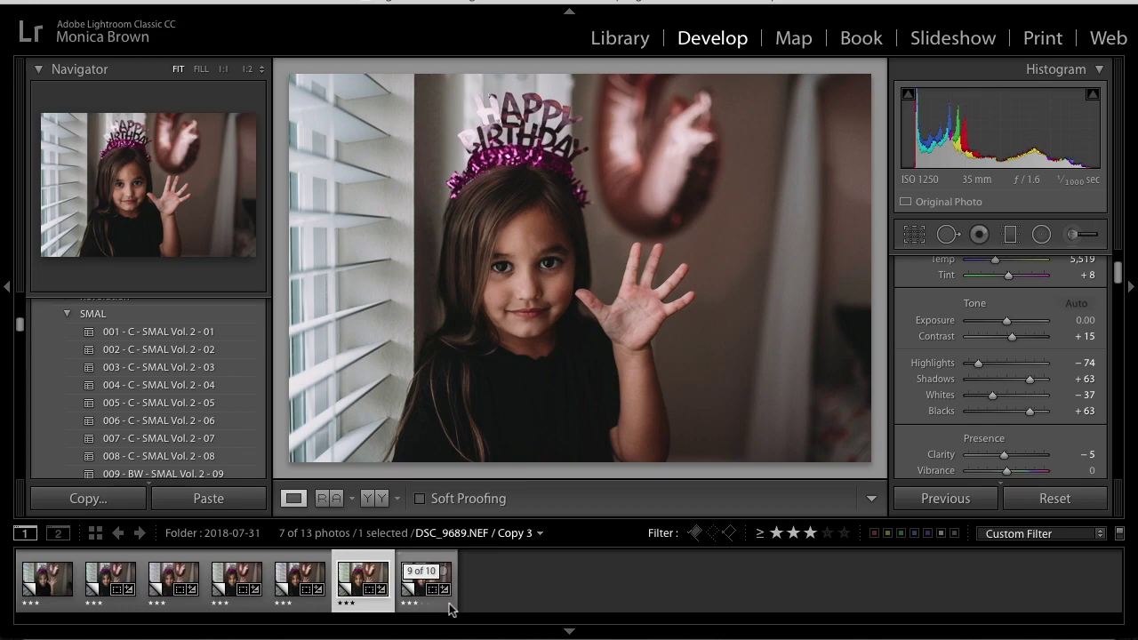
key("Left")
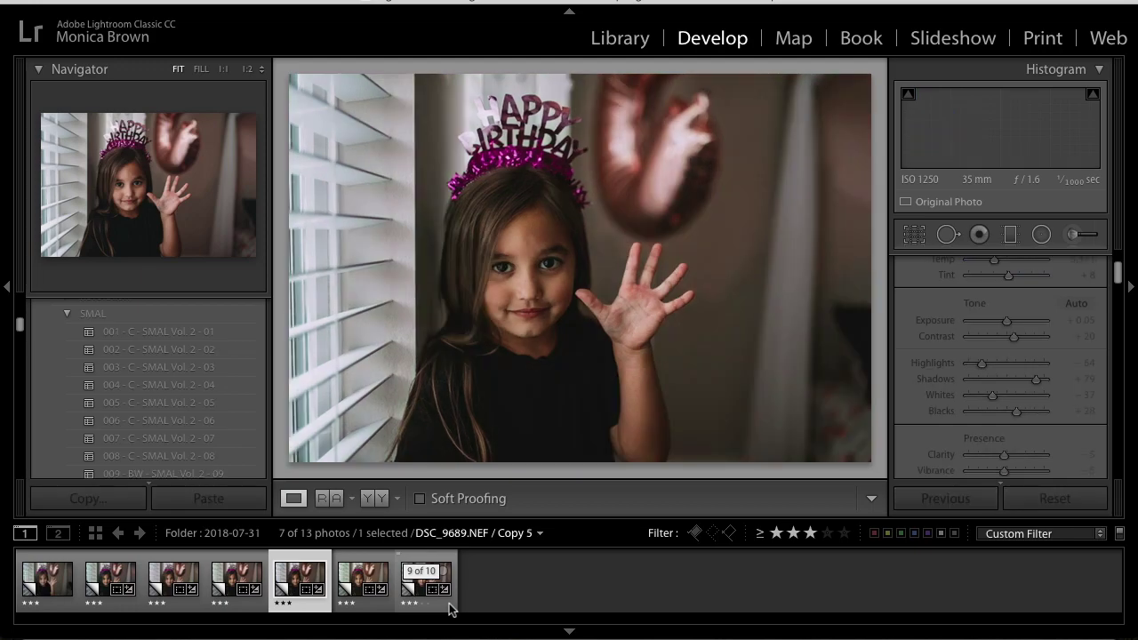
key("Left")
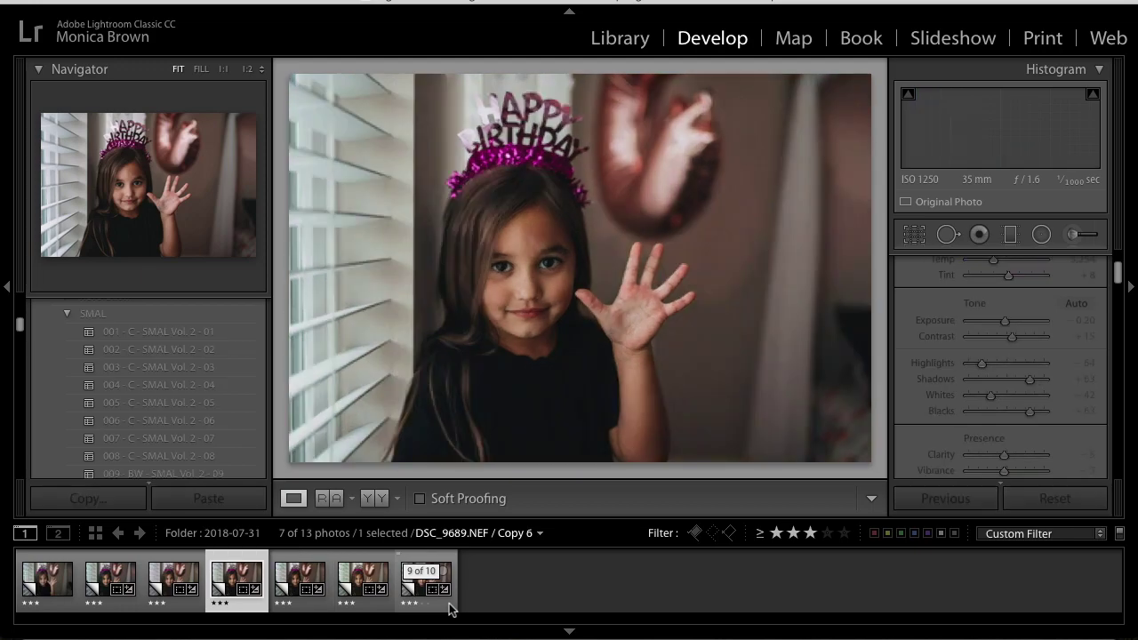
key("Left")
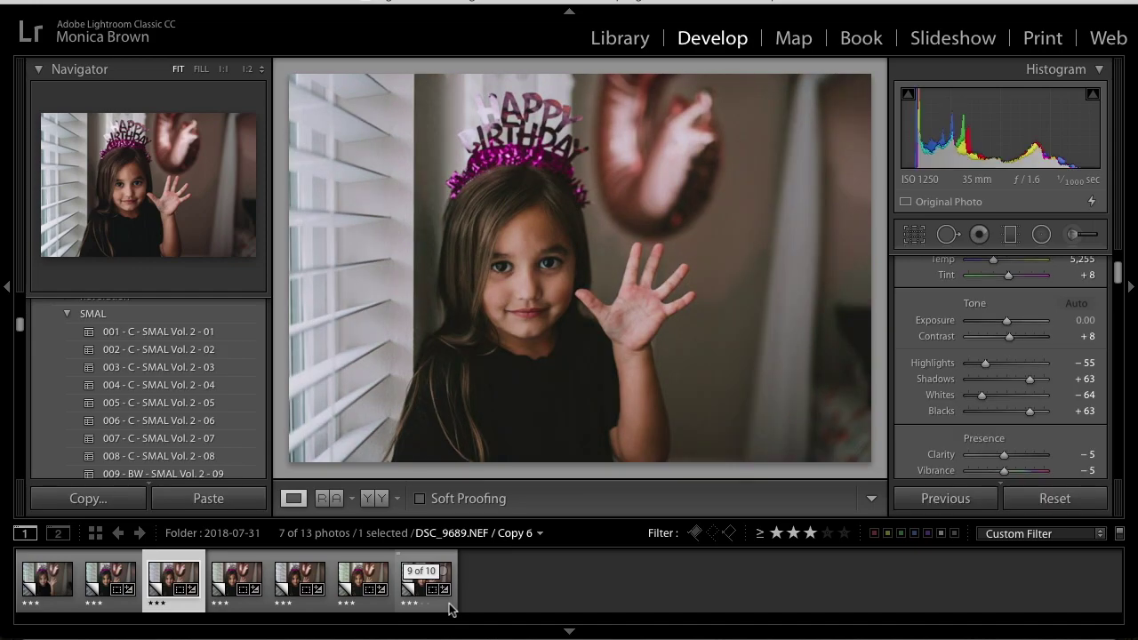
key("Left")
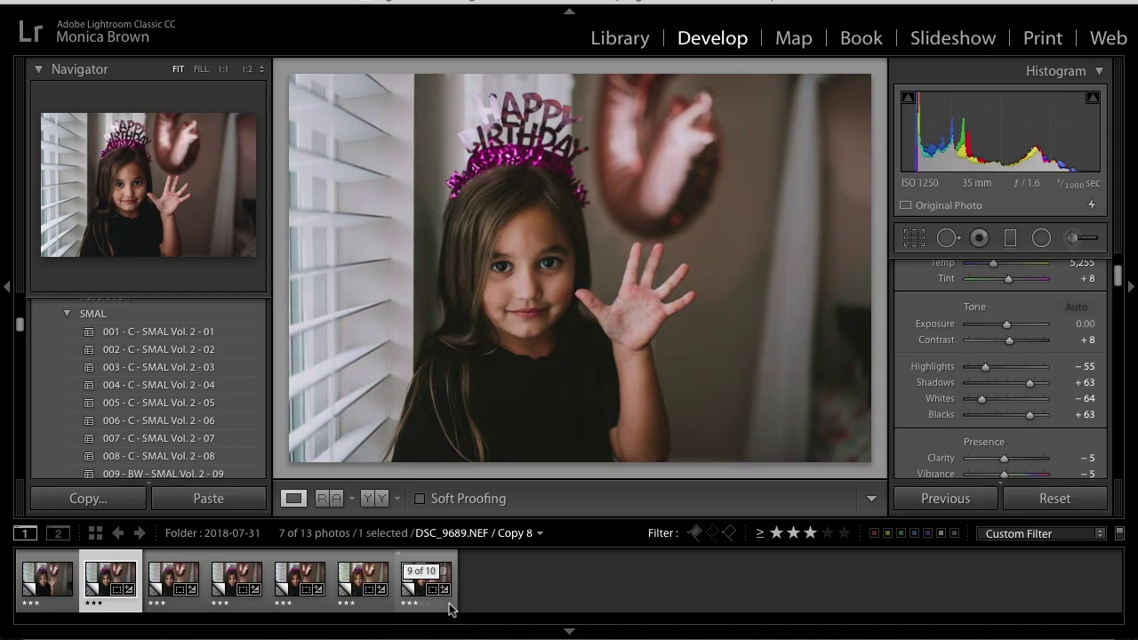